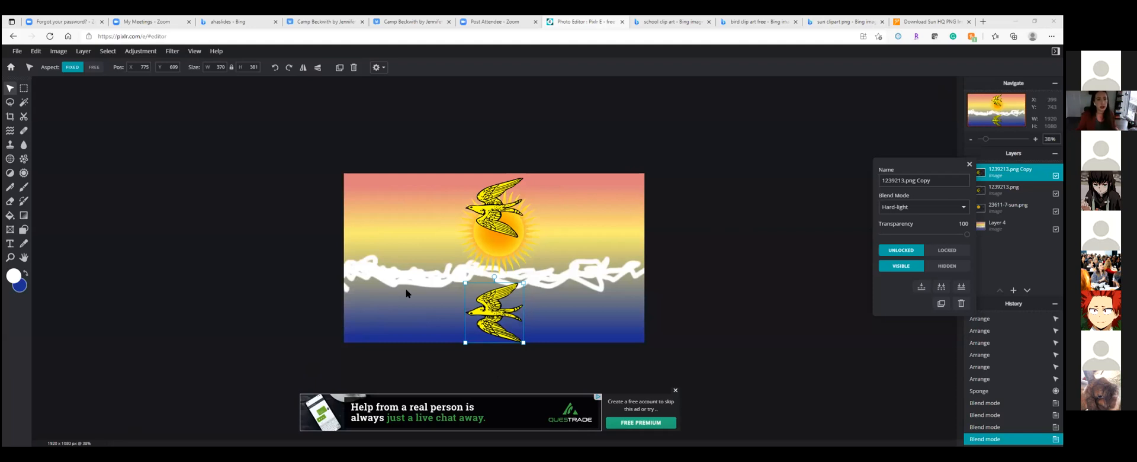
pyautogui.scroll(5, 409, 294)
pyautogui.scroll(-2, 423, 285)
pyautogui.scroll(2, 423, 286)
pyautogui.scroll(-1, 423, 286)
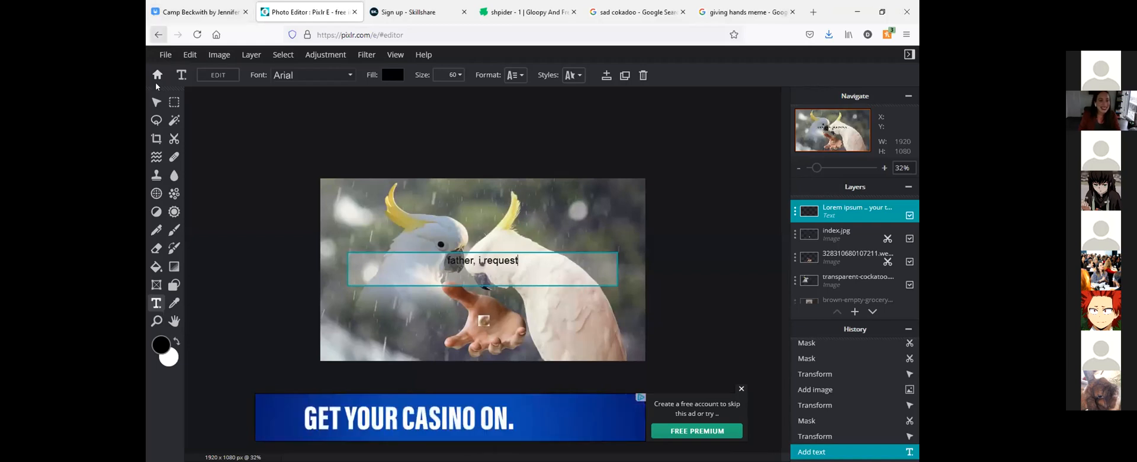
# Move the "father, i request" caption above the picture to about X 746, Y -82, and nudge the left cockatoo image slightly to the right
pyautogui.click(156, 104)
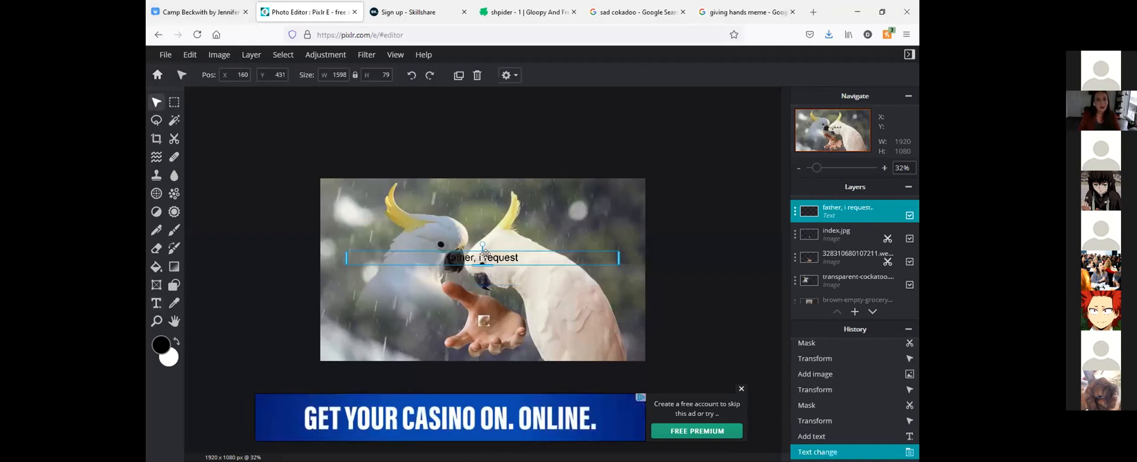
pyautogui.moveTo(501, 255); pyautogui.dragTo(599, 165)
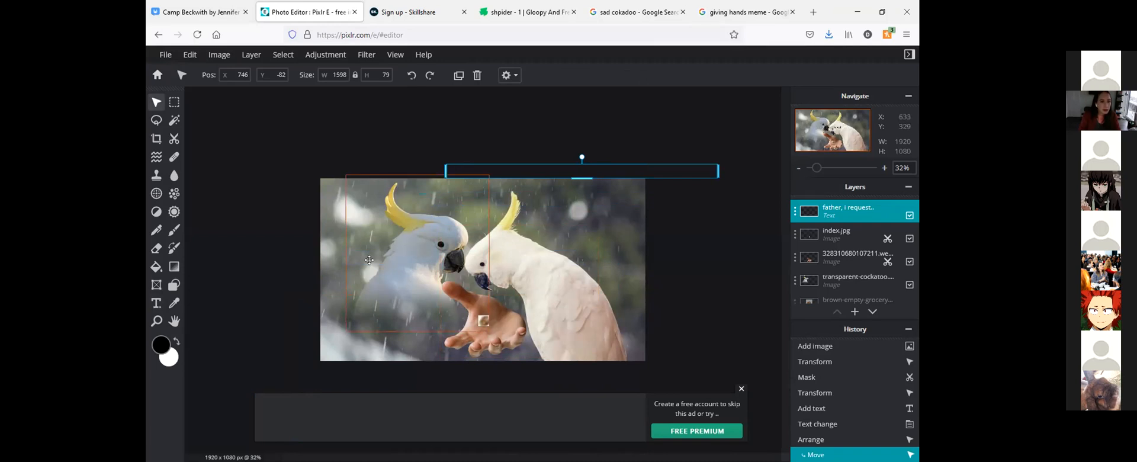
pyautogui.click(406, 265)
pyautogui.moveTo(406, 264); pyautogui.dragTo(417, 264)
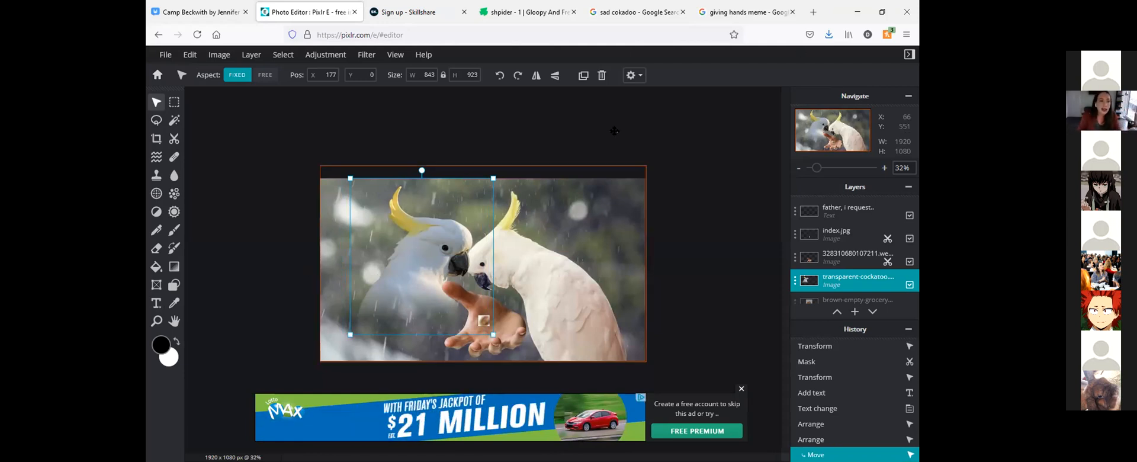
# Move the "father, i request" caption back onto the upper part of the picture, at about X 261, Y 140
pyautogui.moveTo(581, 169); pyautogui.dragTo(503, 199)
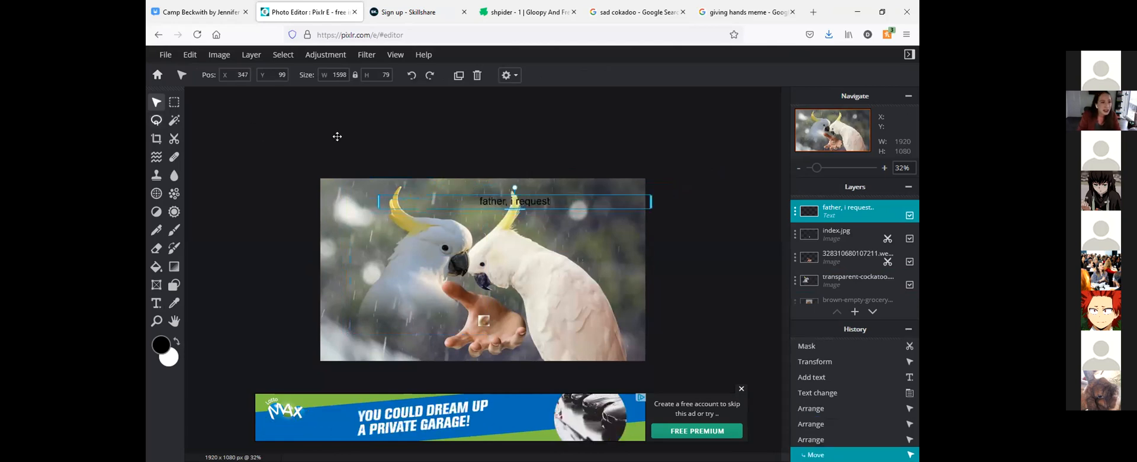
pyautogui.click(542, 191)
pyautogui.moveTo(542, 192); pyautogui.dragTo(530, 206)
# Extend the caption to read "father, i request for seeds, for i am suffering from famine currently"
pyautogui.doubleClick(531, 205)
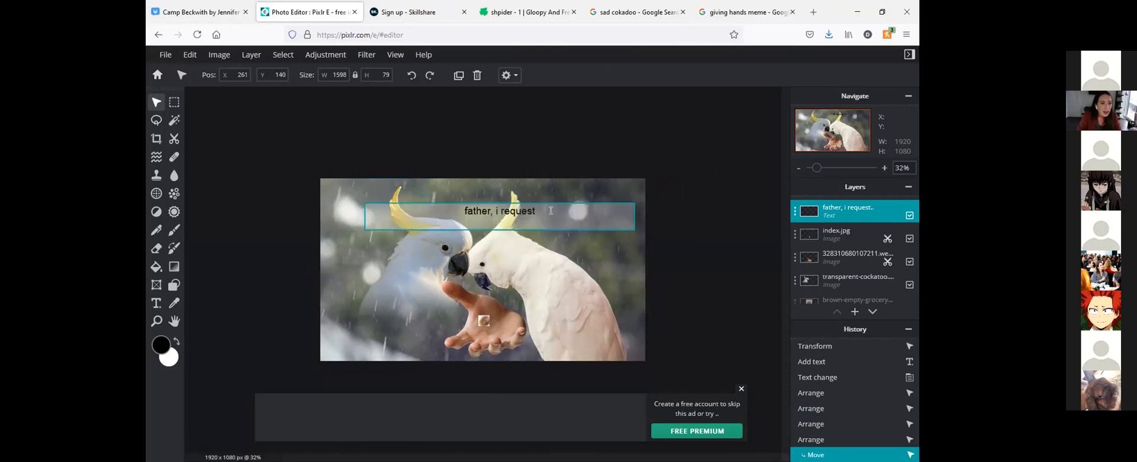
pyautogui.click(549, 212)
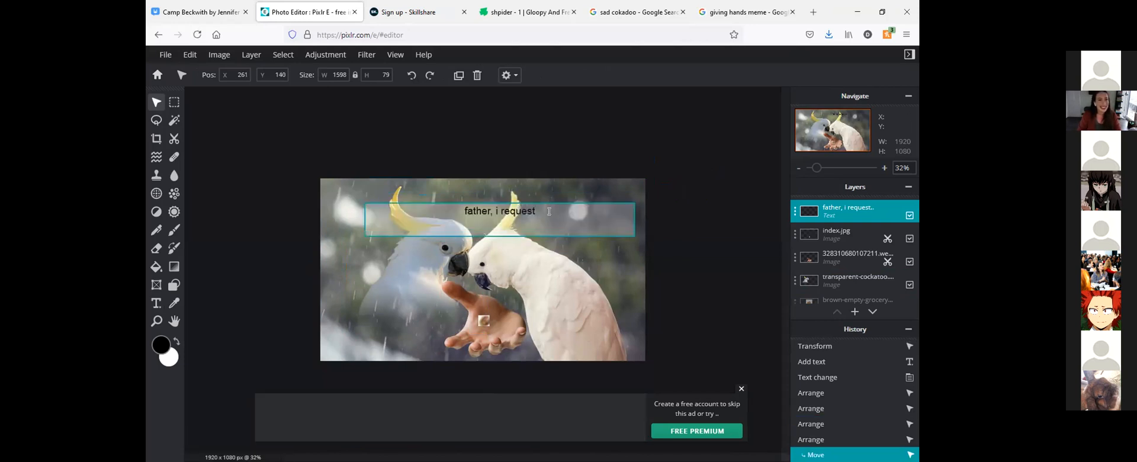
pyautogui.write('for ')
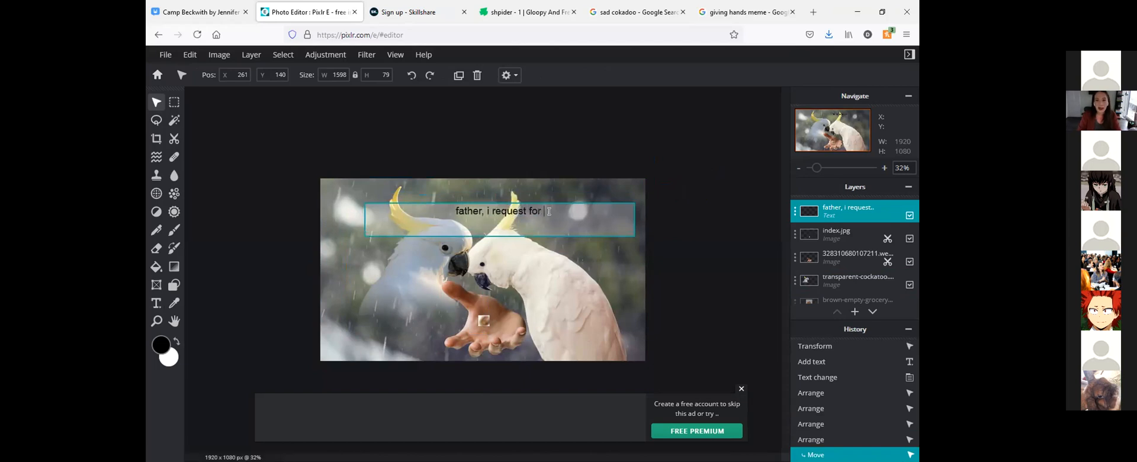
pyautogui.write('seeds do')
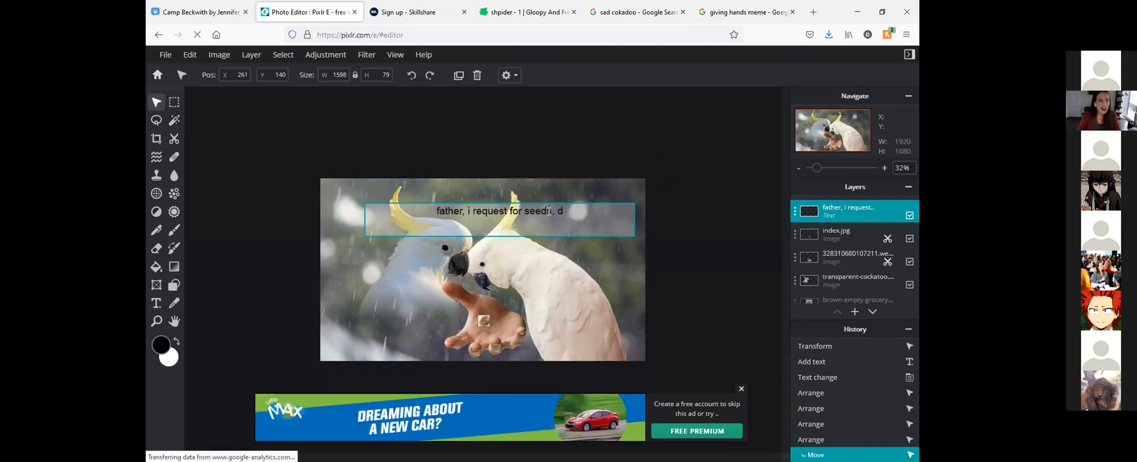
pyautogui.press('BackSpace')
pyautogui.press('BackSpace')
pyautogui.write('for')
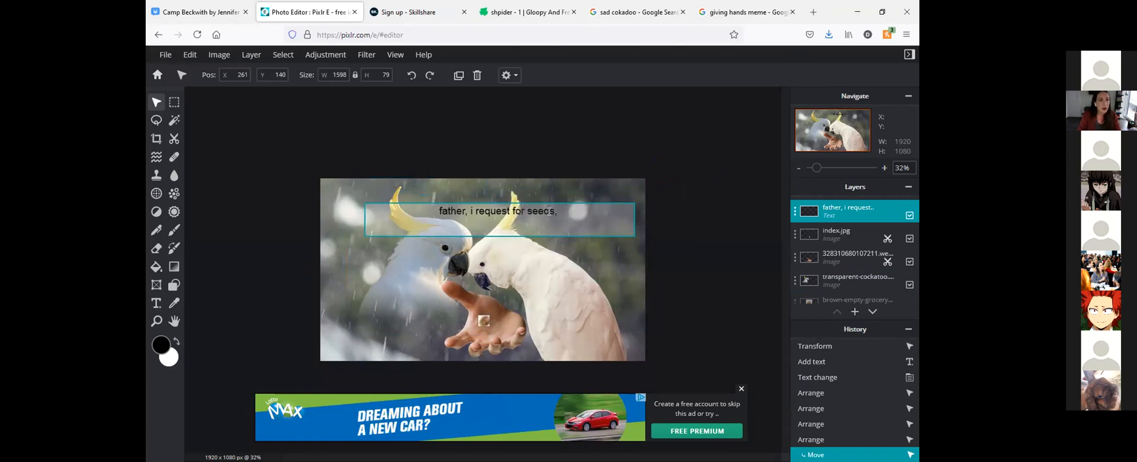
pyautogui.click(549, 211)
pyautogui.write(',')
pyautogui.press('End')
pyautogui.write('i am ')
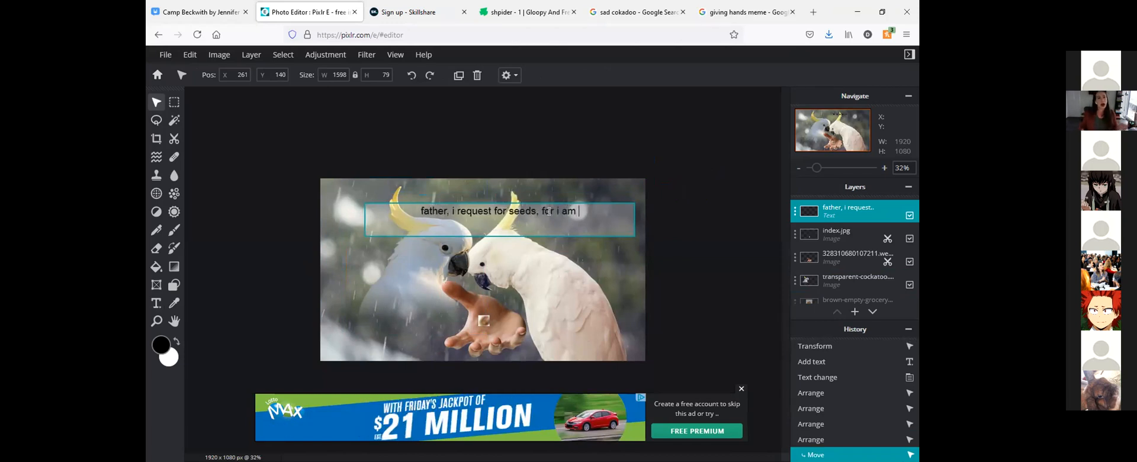
pyautogui.write('suffer')
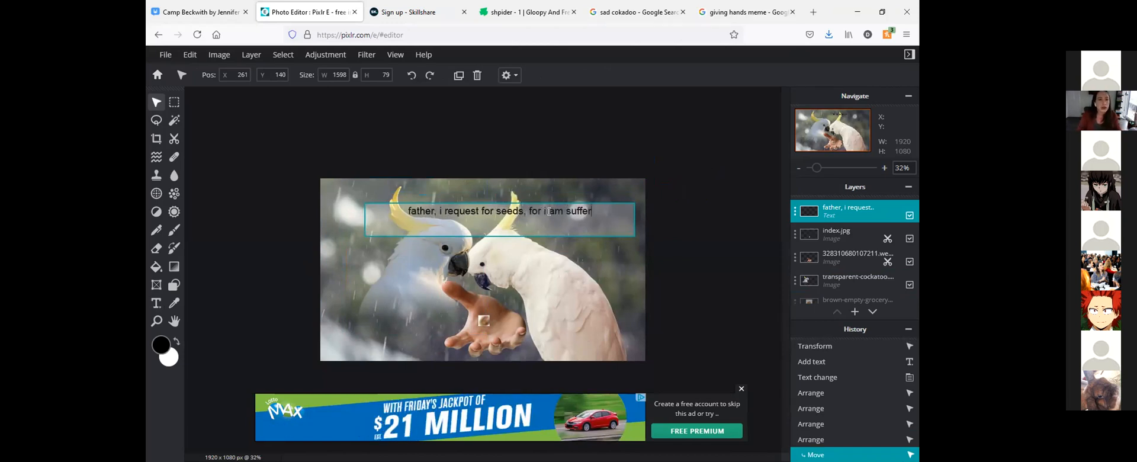
pyautogui.write('ing from famine c')
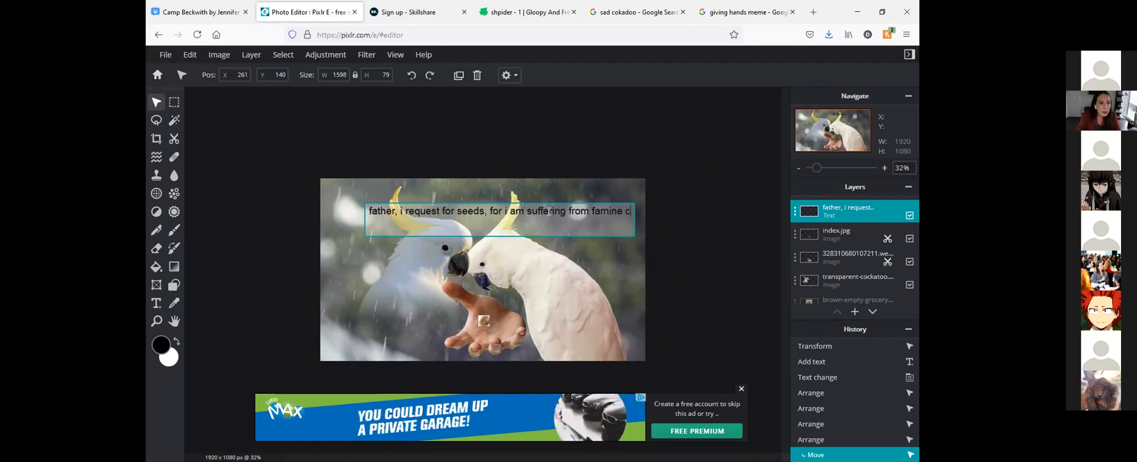
pyautogui.write('urrently')
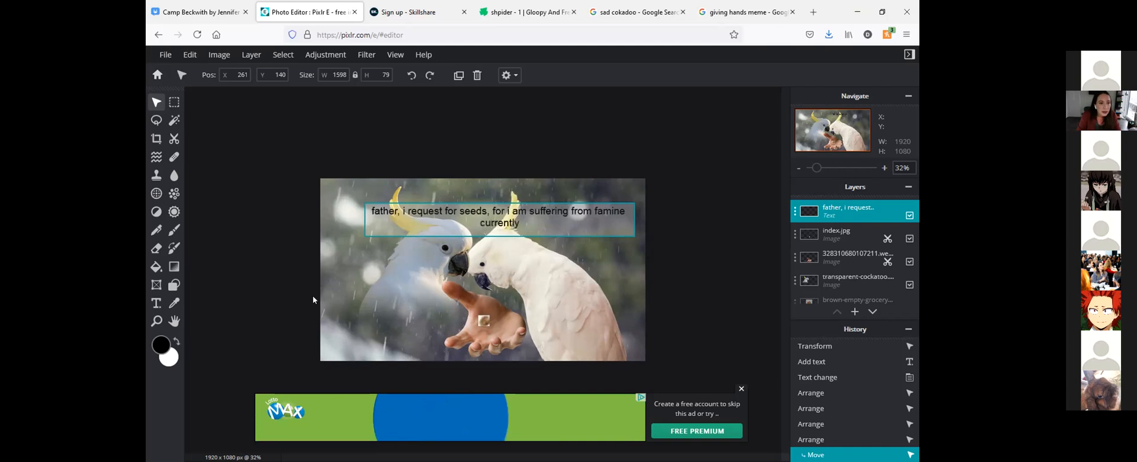
# Reposition the extended caption near the picture's upper edge, at about X 385, Y 48
pyautogui.moveTo(532, 213); pyautogui.dragTo(425, 239)
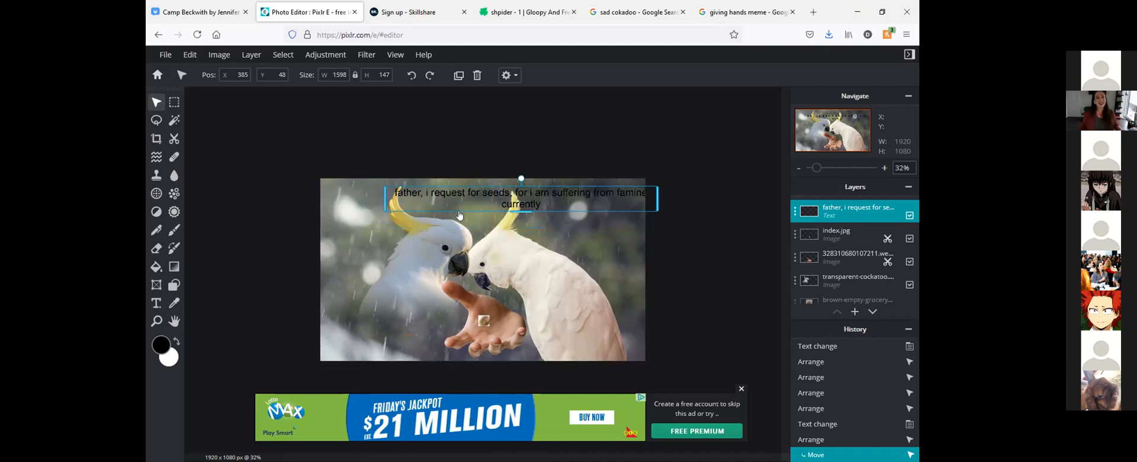
pyautogui.click(392, 235)
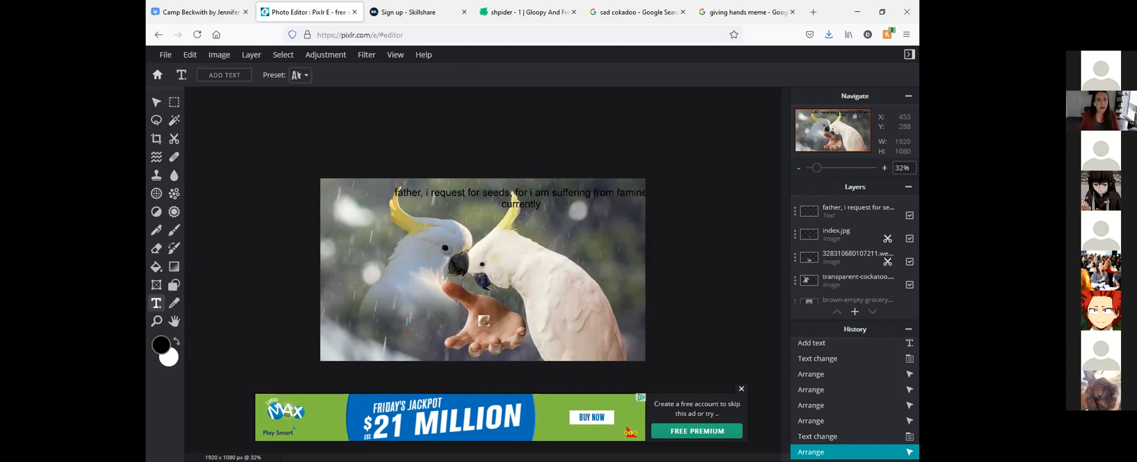
# Add a second text layer reading "son, you must learn the way of the farm" and resize its text box
pyautogui.click(589, 283)
pyautogui.click(593, 287)
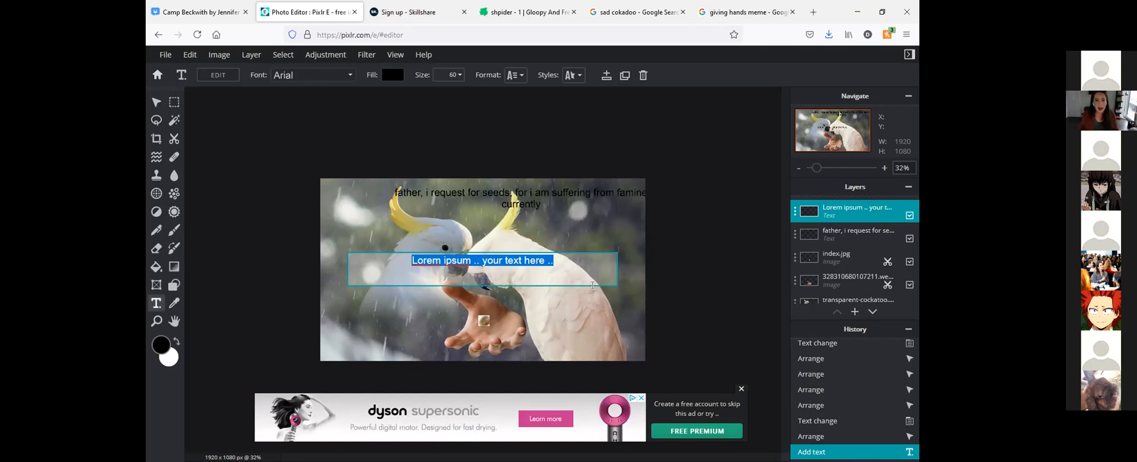
pyautogui.write('son, you must learn the way of the farm')
pyautogui.moveTo(480, 259)
pyautogui.mouseDown()
pyautogui.moveTo(404, 236)
pyautogui.moveTo(414, 249)
pyautogui.moveTo(415, 216)
pyautogui.moveTo(424, 239)
pyautogui.moveTo(482, 244)
pyautogui.mouseUp()
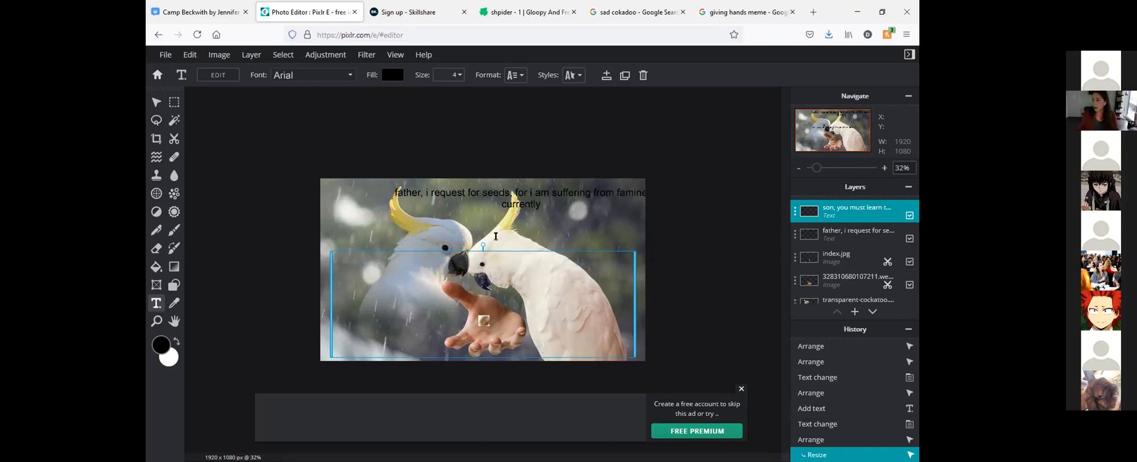
# Add a text box beside the picture and clear its placeholder, and draw another box about 282 by 162 px near the hand
pyautogui.click(671, 253)
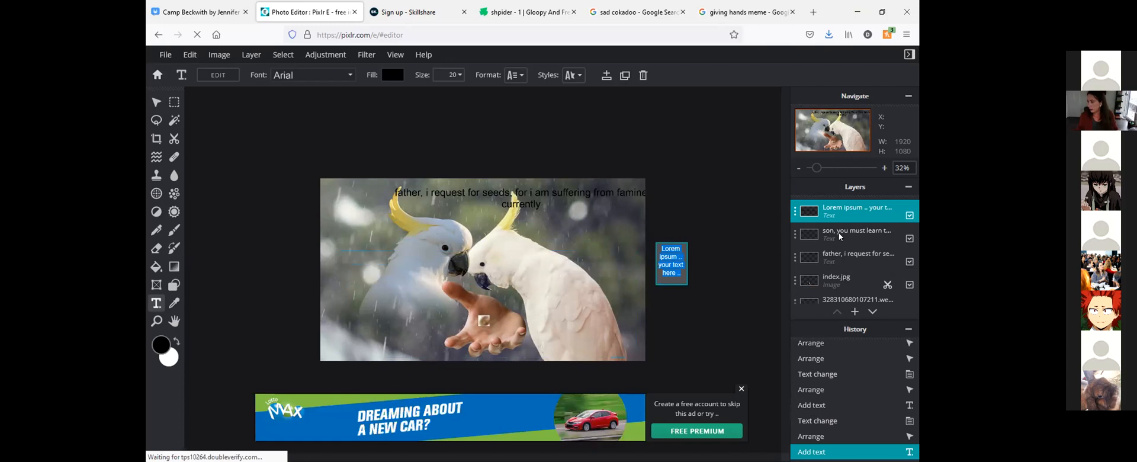
pyautogui.press('BackSpace')
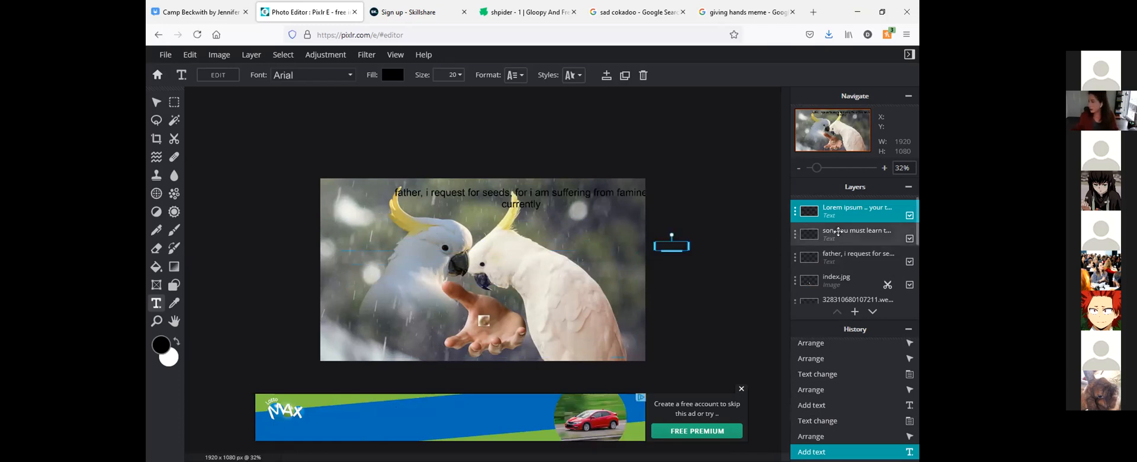
pyautogui.click(838, 231)
pyautogui.moveTo(541, 322); pyautogui.dragTo(494, 295)
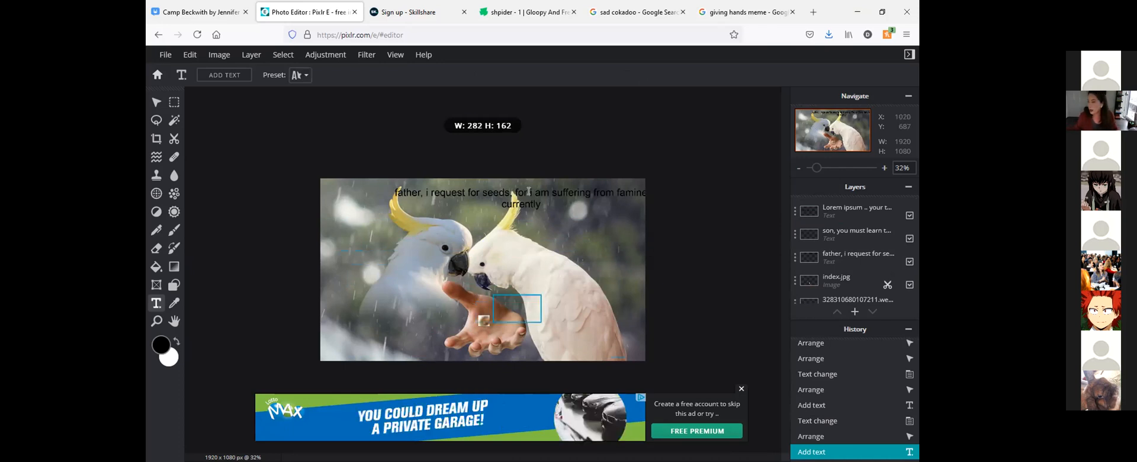